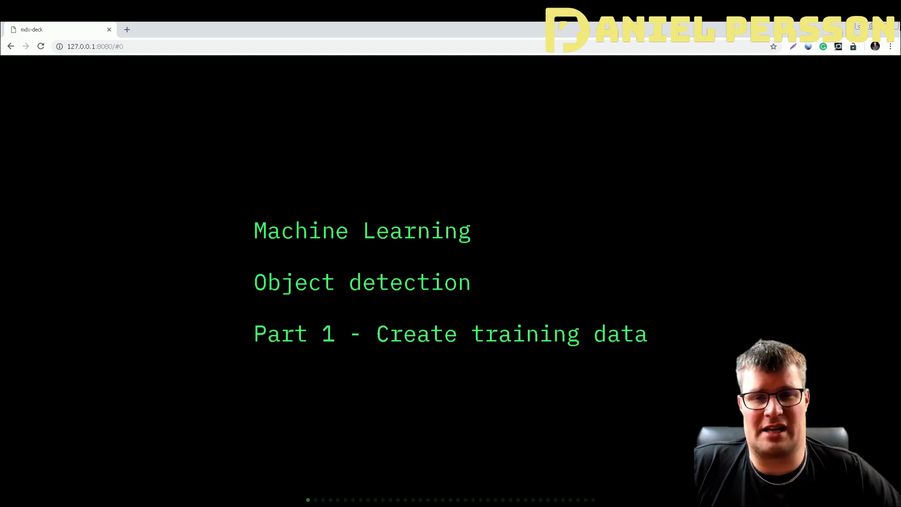
- Advance from the title slide through the runFile function to the features builder code slide
key("Right")
key("Right")
key("Right")
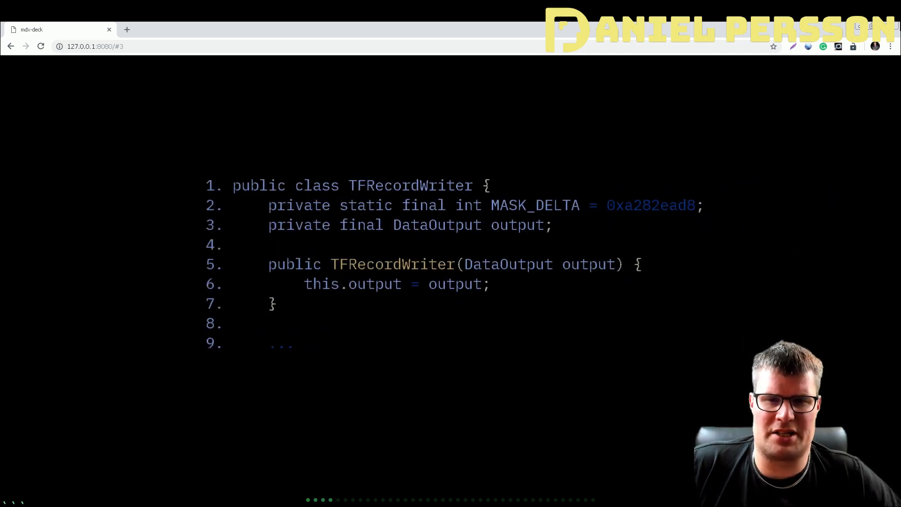
key("Right")
key("Right")
key("Right")
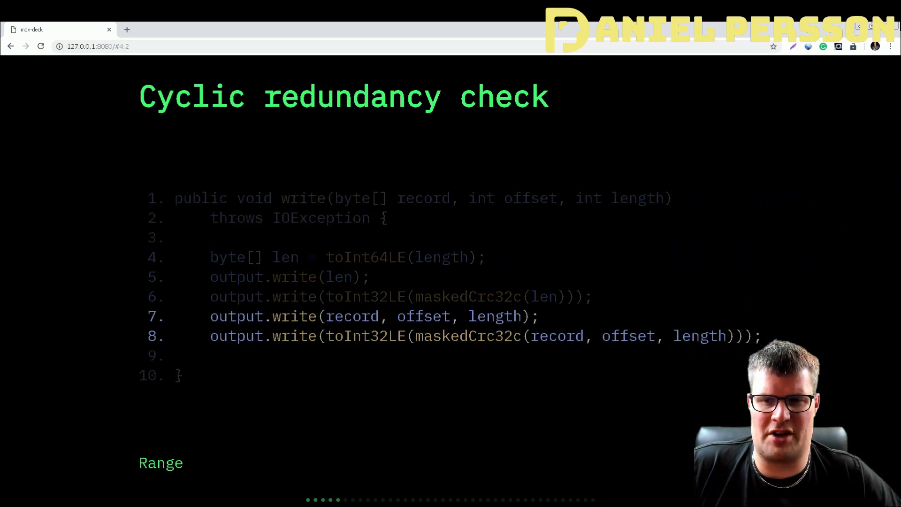
key("Right")
key("Right")
key("Right")
key("Right")
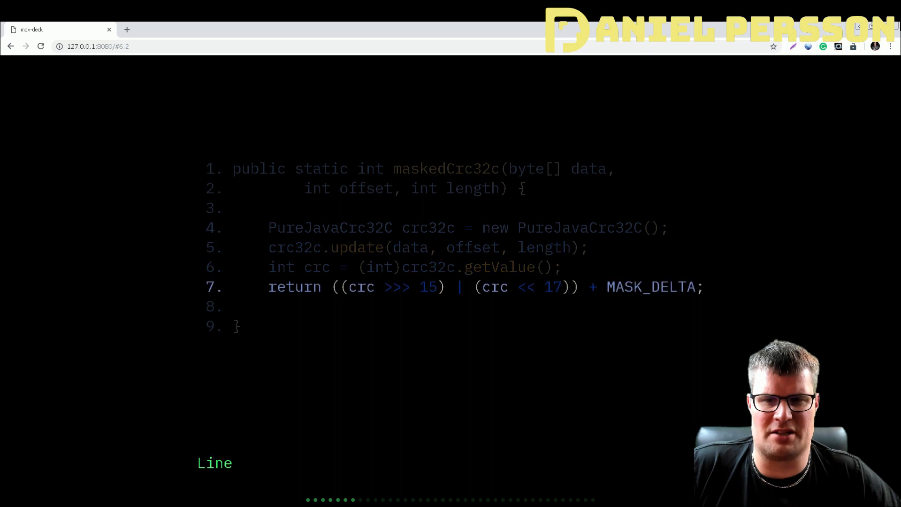
key("Right")
key("Right")
key("Right")
key("Right")
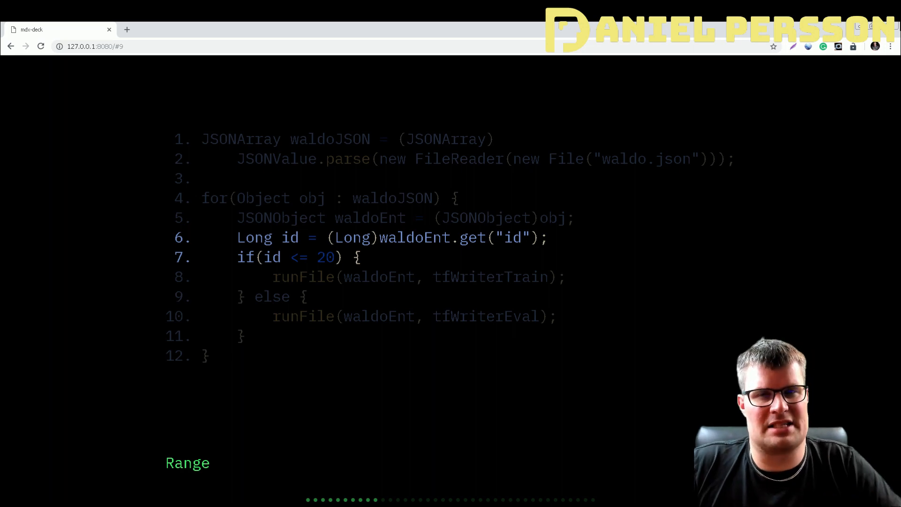
key("Right")
key("Right")
key("Right")
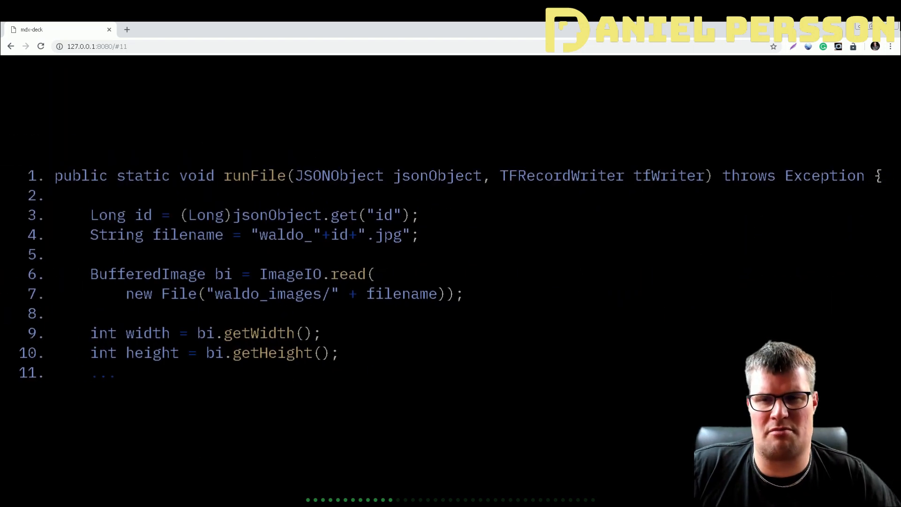
key("Right")
key("Right")
key("Right")
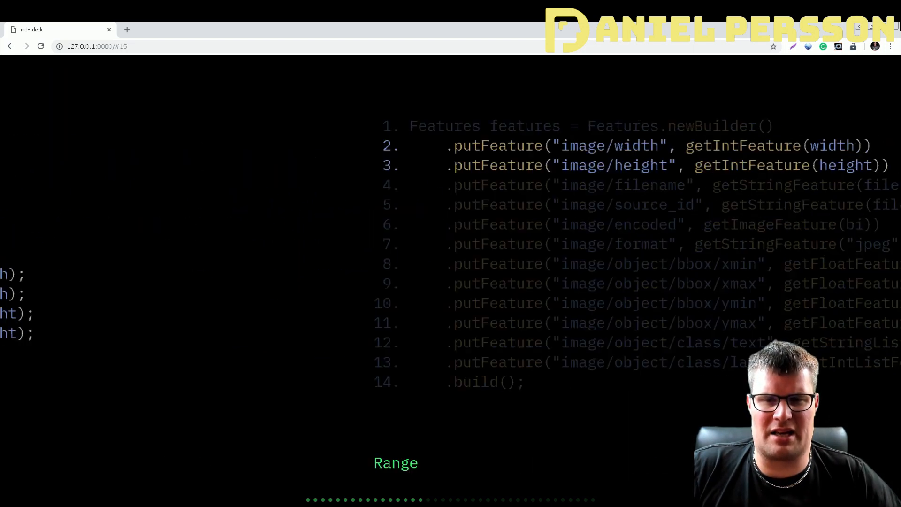
- Step through the feature-line highlights, getStringListFeature and image conversion code to the Configuration file slide
key("Right")
key("Right")
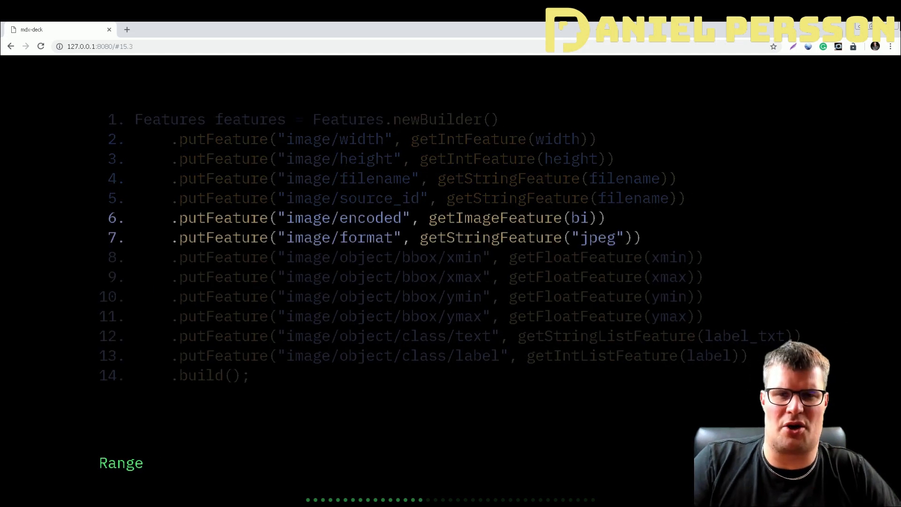
key("Right")
key("Right")
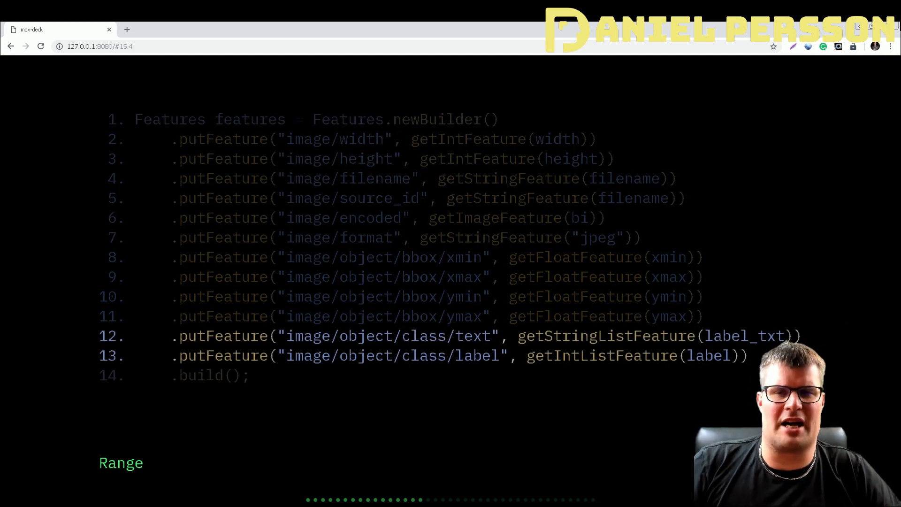
key("Right")
key("Right")
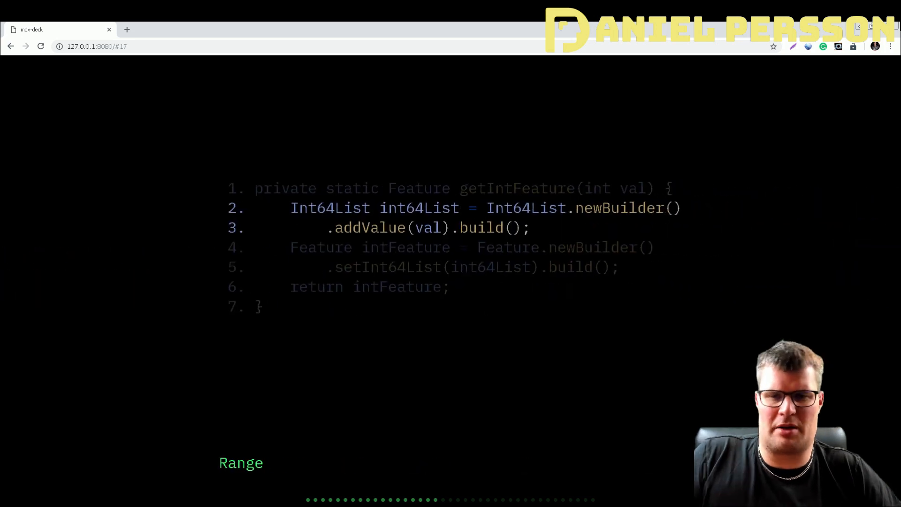
key("Right")
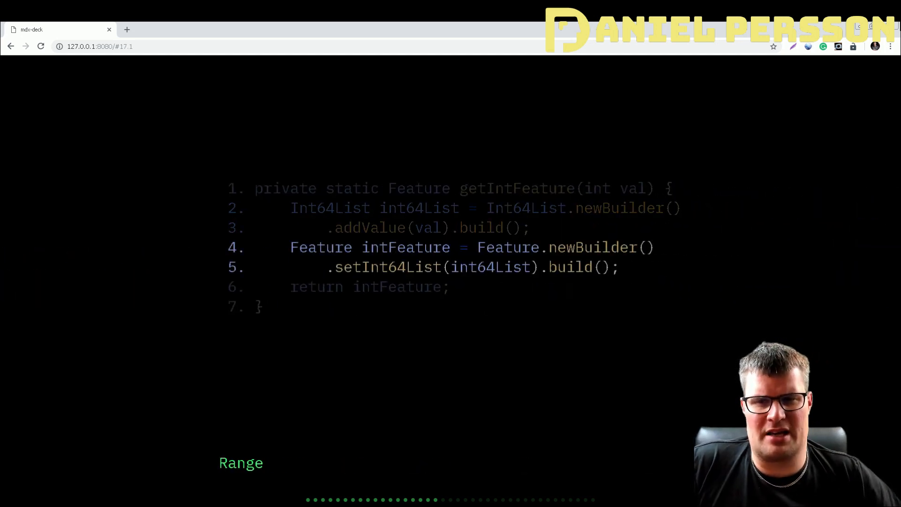
key("Right")
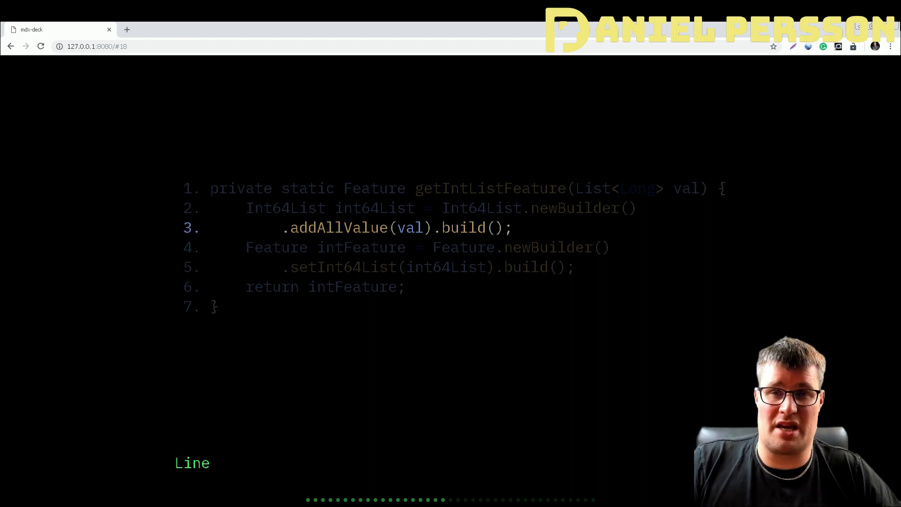
key("Right")
key("Right")
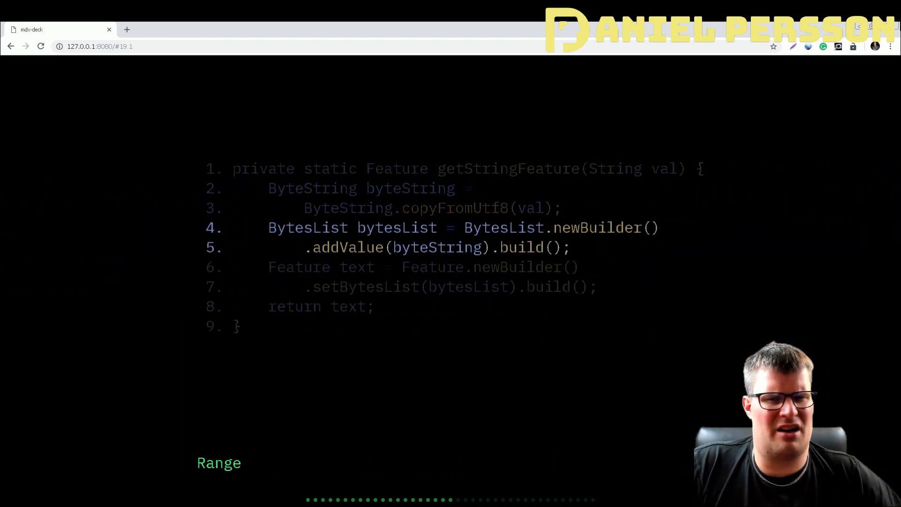
key("Right")
key("Right")
key("Right")
key("Right")
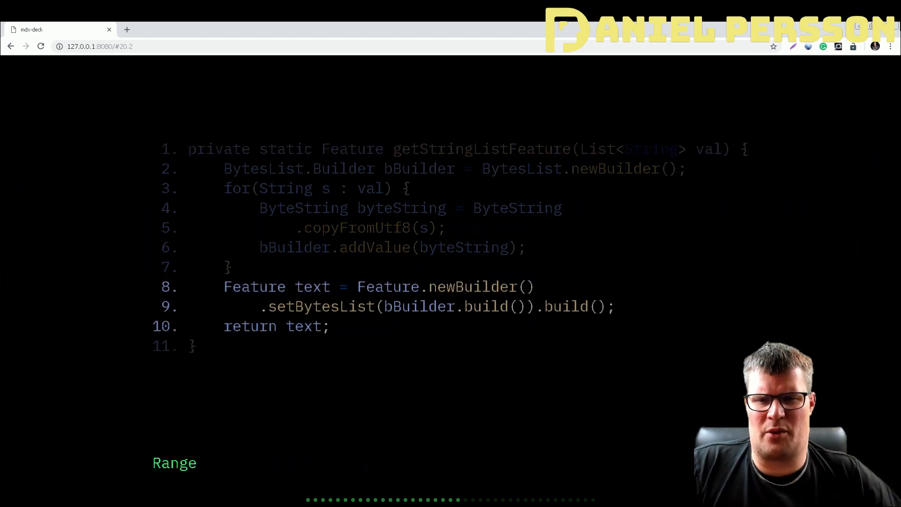
key("Right")
key("Right")
key("Right")
key("Right")
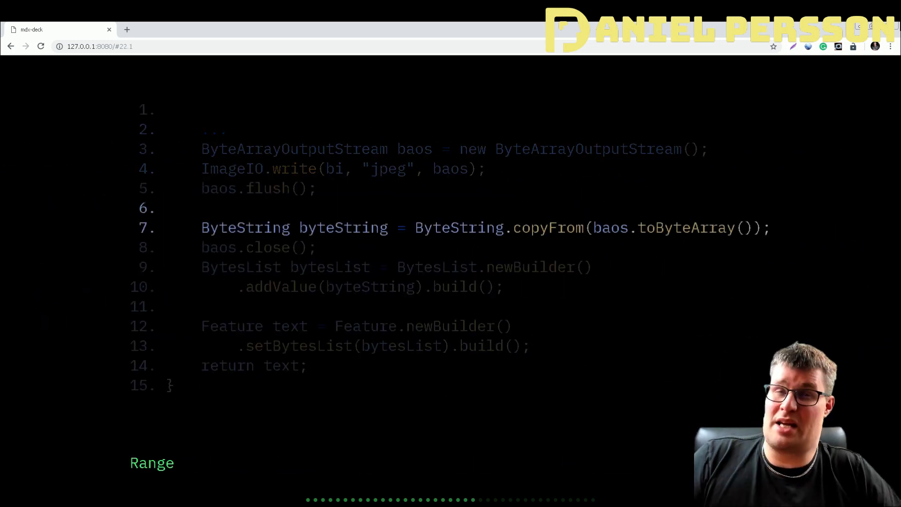
key("Right")
key("Right")
key("Right")
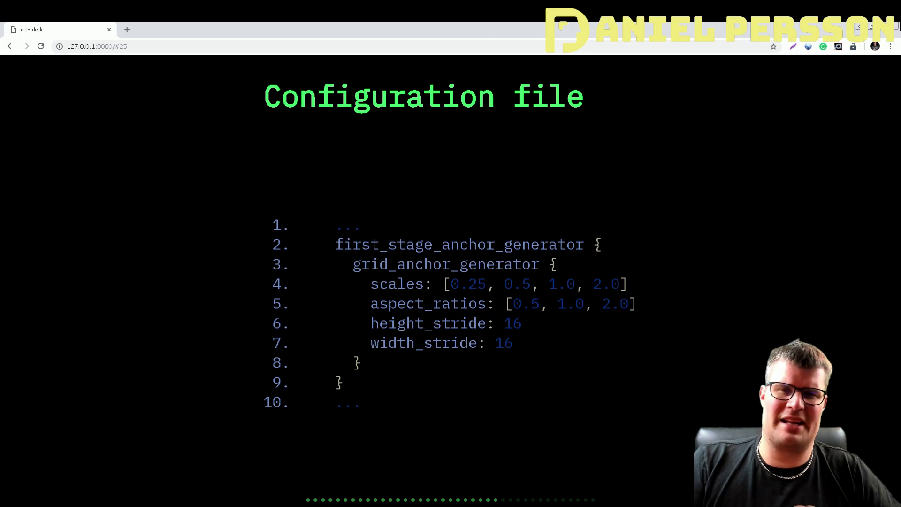
- Advance through the remaining configuration slides to the Label file slide, then switch to VS Code
key("Right")
key("Right")
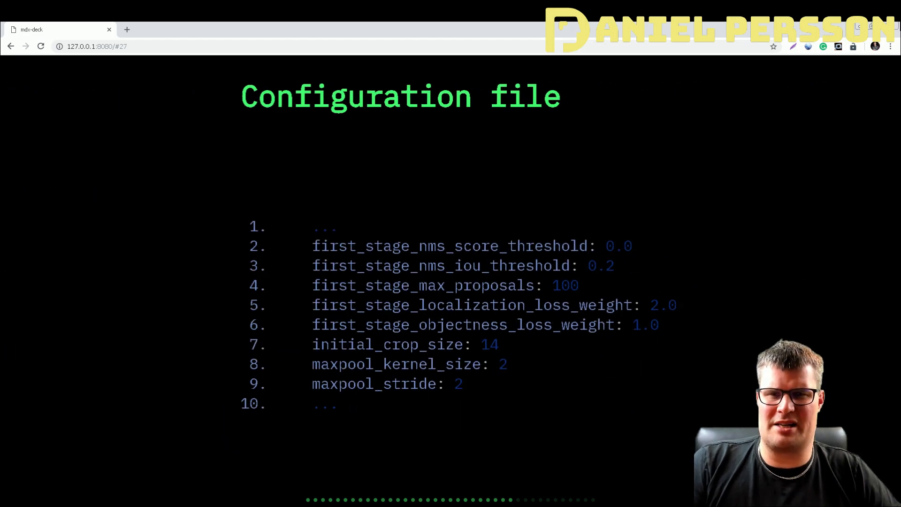
key("Right")
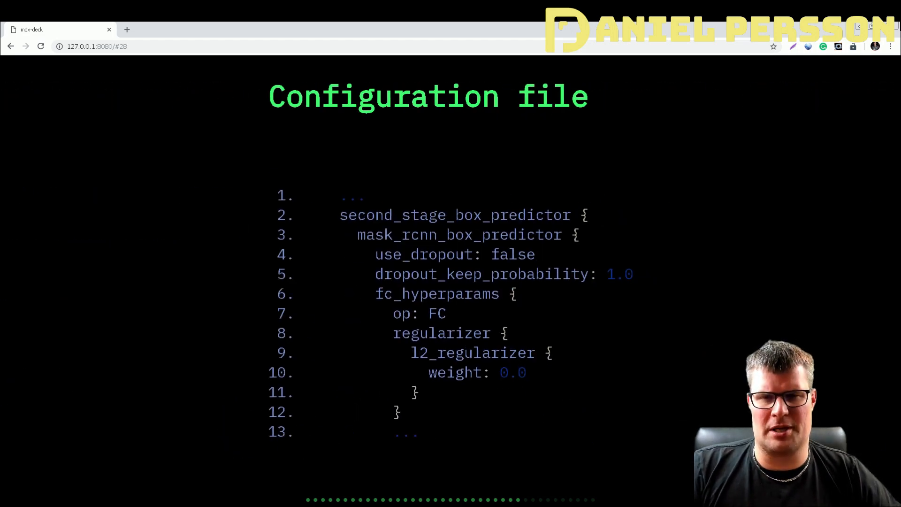
key("Right")
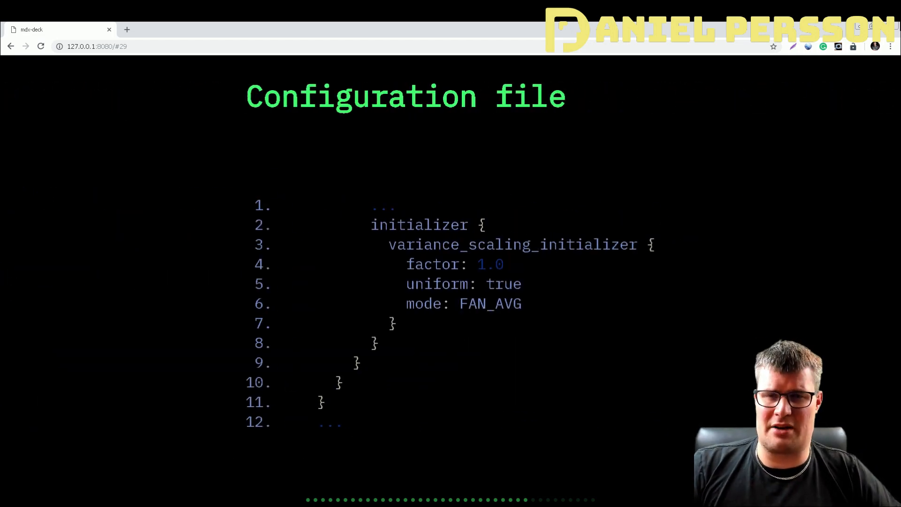
key("Right")
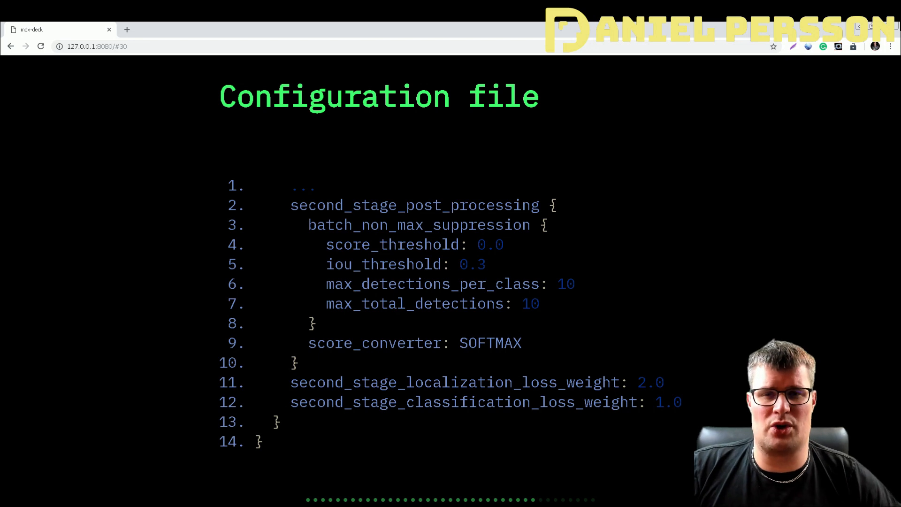
key("Right")
key("Right")
key("Right")
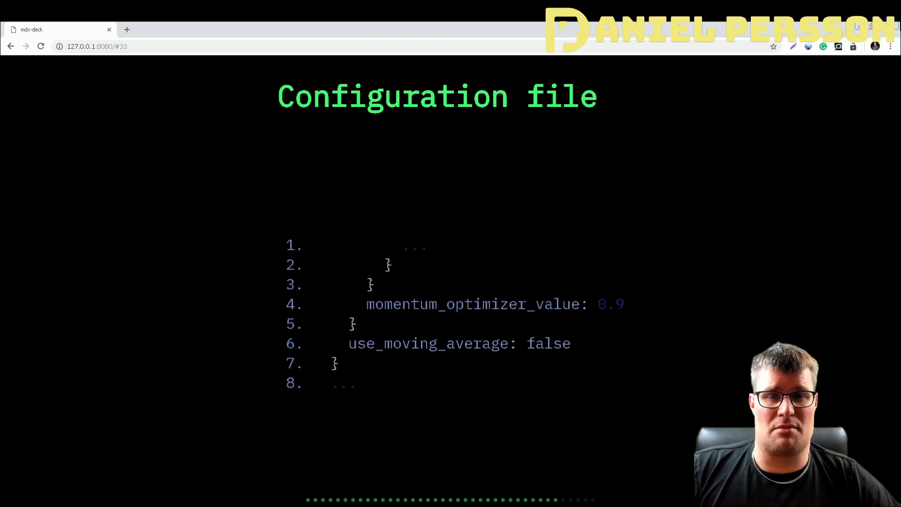
key("Right")
key("Right")
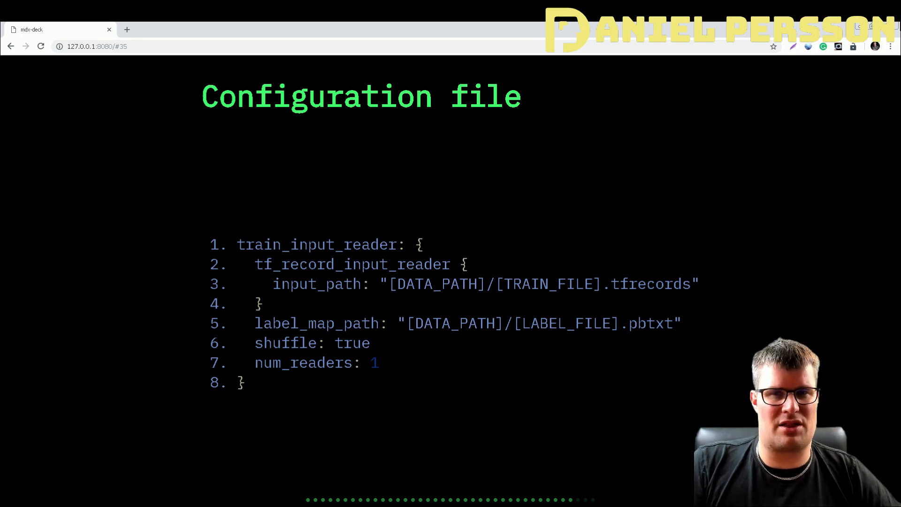
key("Right")
key("Right")
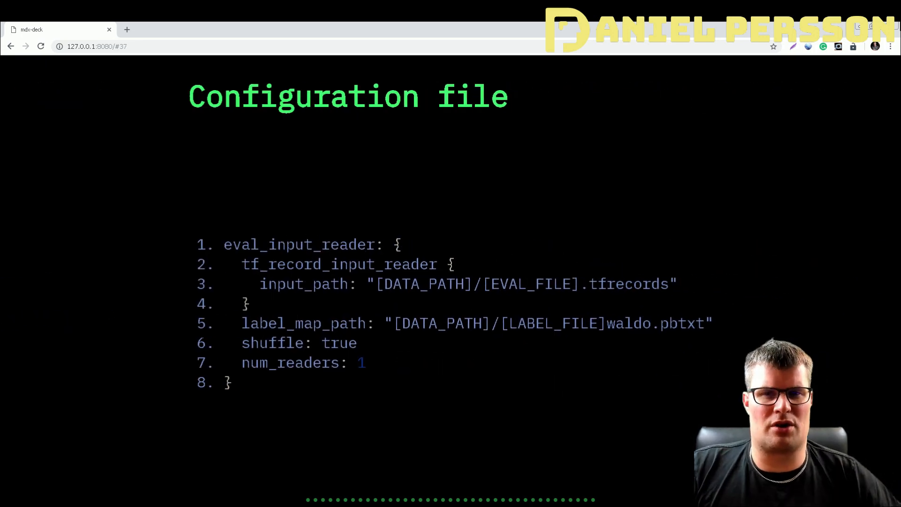
key("Right")
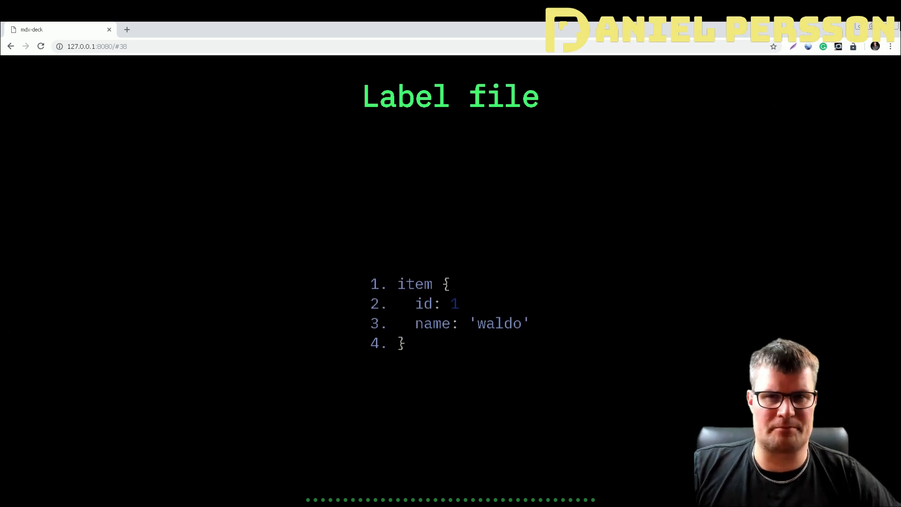
key("alt+Tab")
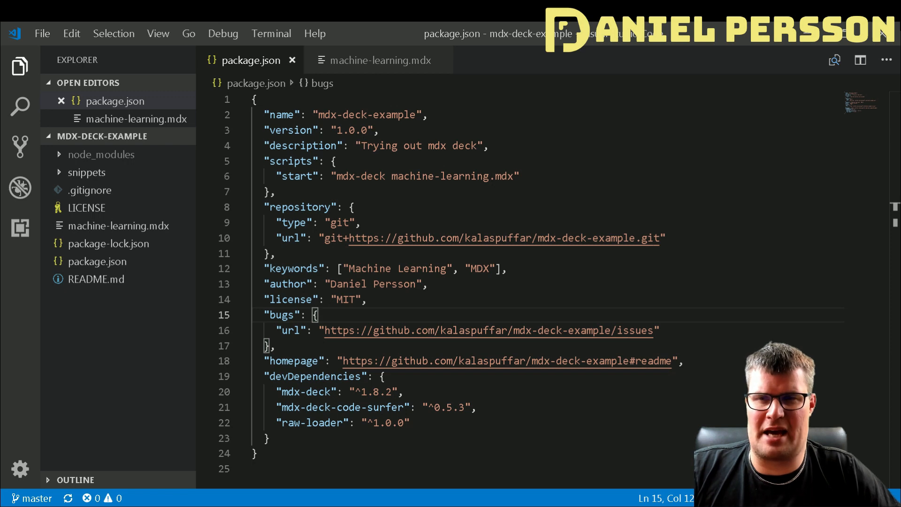
left_click_drag(276, 392, 423, 393)
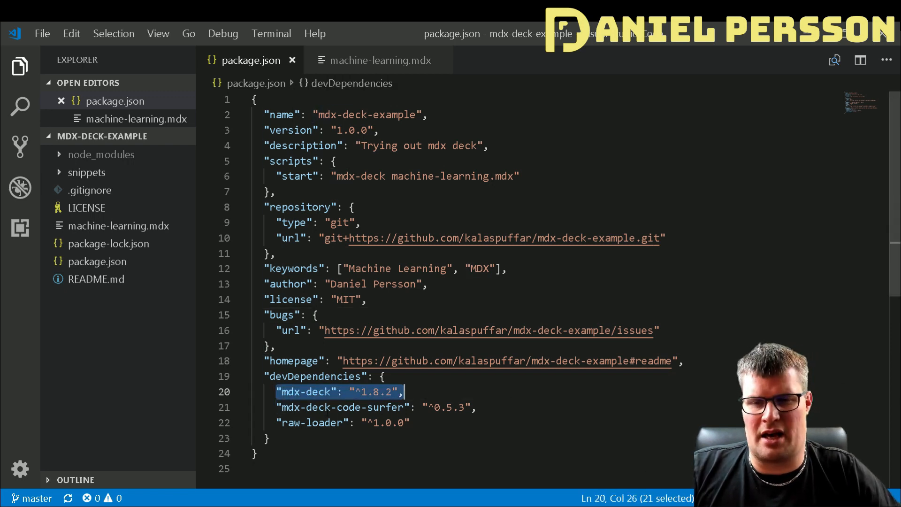
left_click_drag(276, 407, 479, 407)
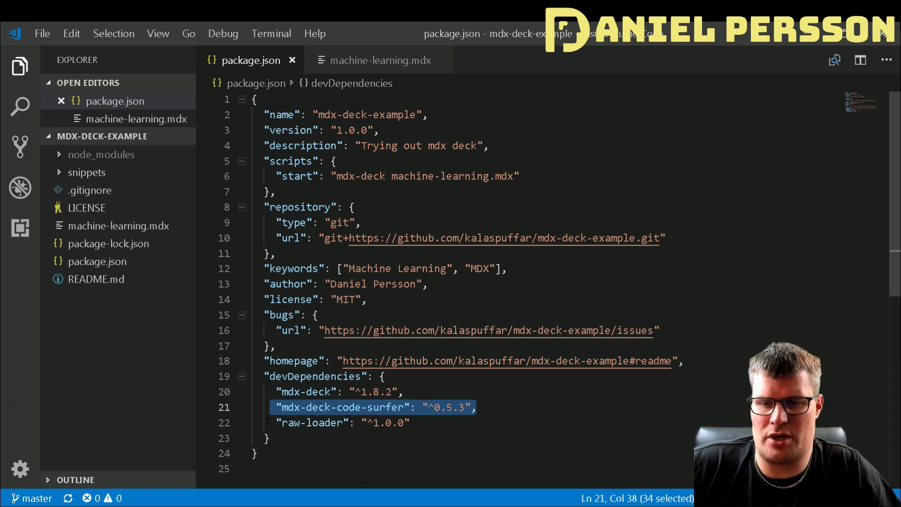
left_click_drag(276, 423, 410, 423)
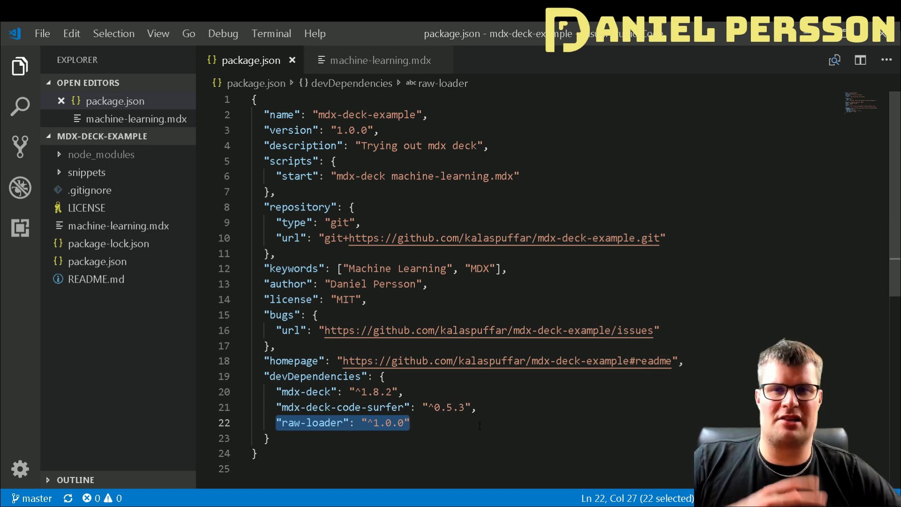
left_click(88, 172)
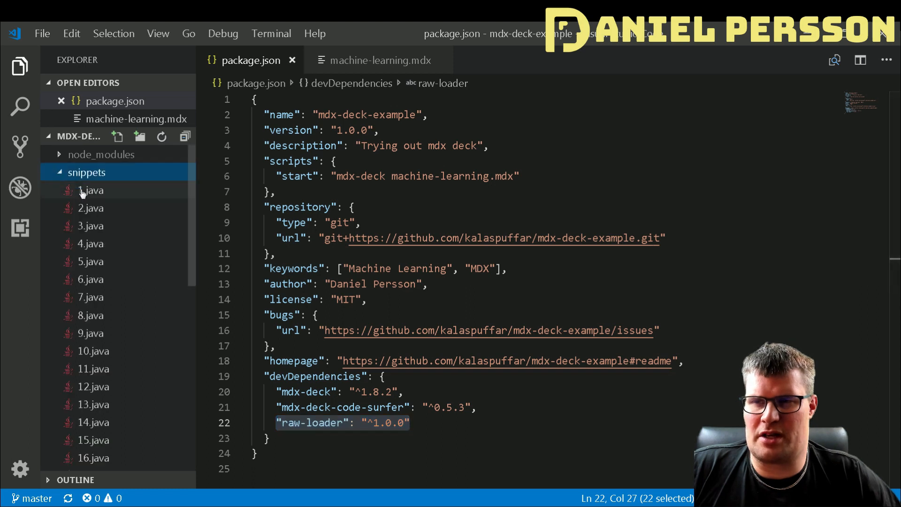
scroll(144, 227, "down", 8)
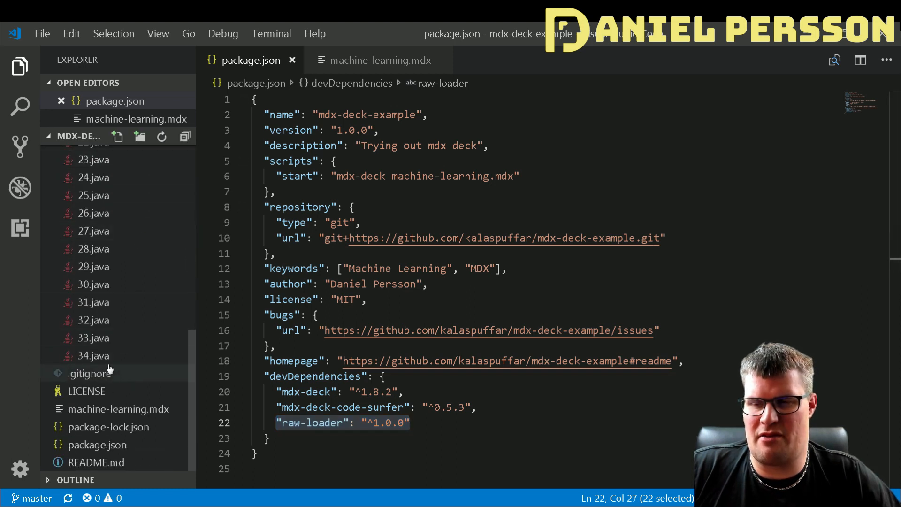
scroll(92, 283, "up", 8)
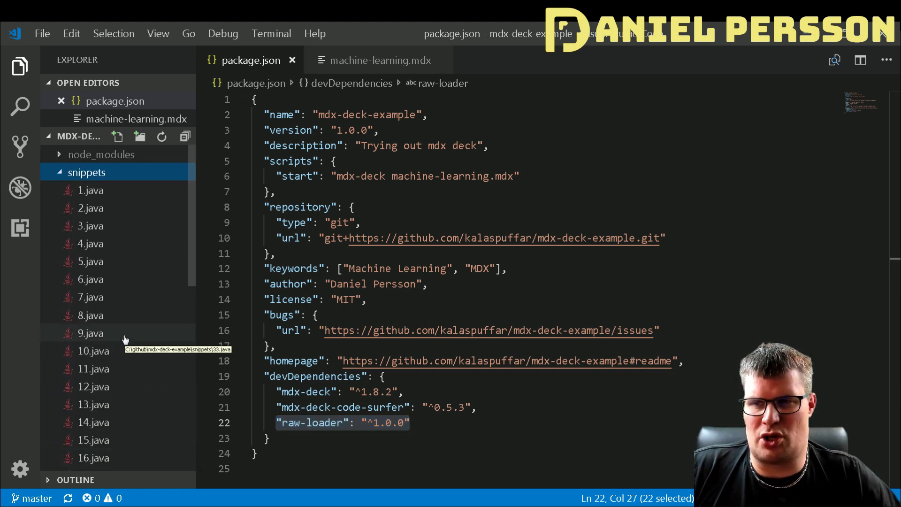
left_click(59, 173)
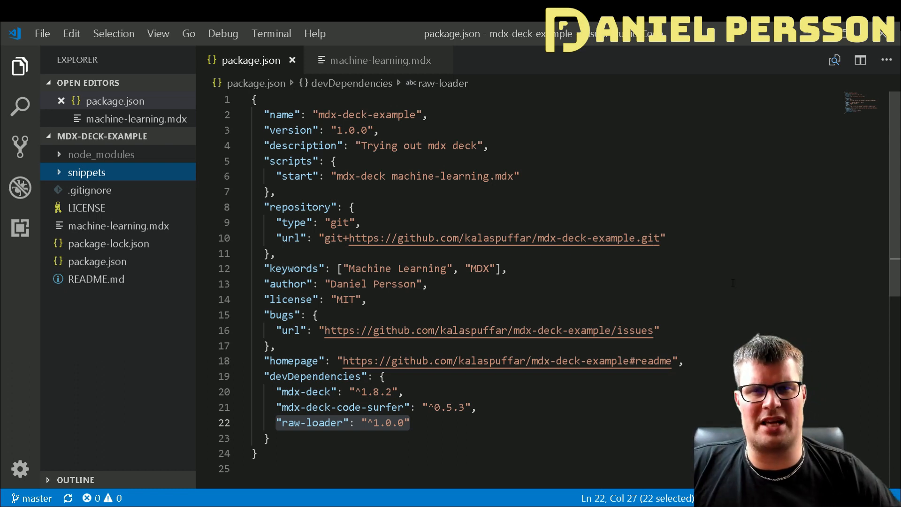
- Show machine-learning.mdx and mark its CodeSurfer import and hack theme export lines
left_click(357, 70)
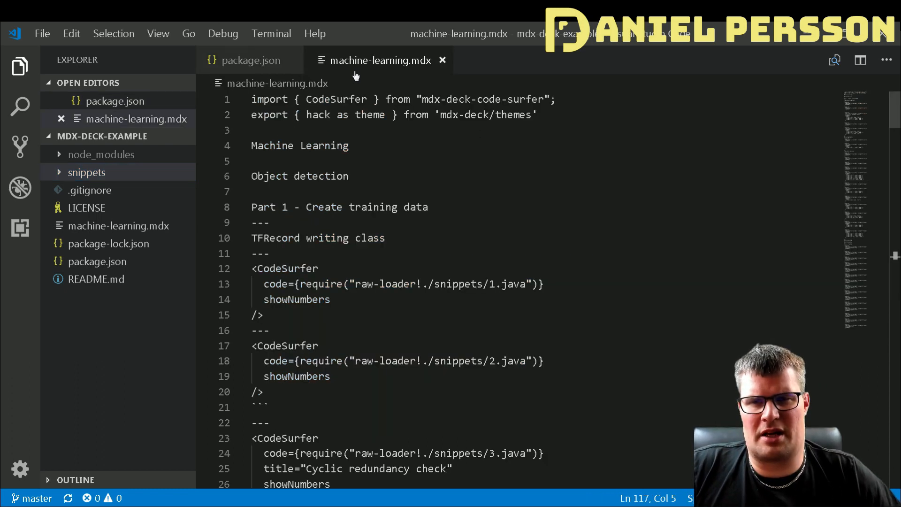
left_click_drag(556, 99, 211, 96)
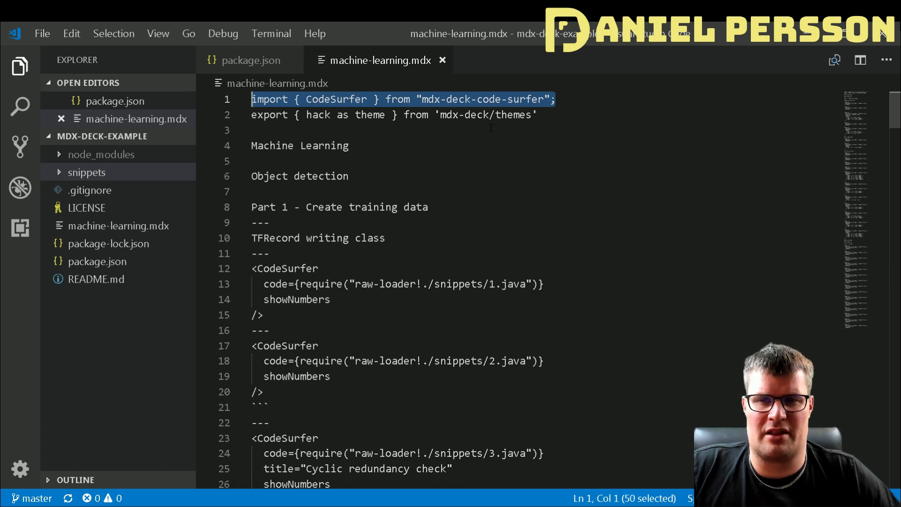
left_click_drag(538, 114, 223, 120)
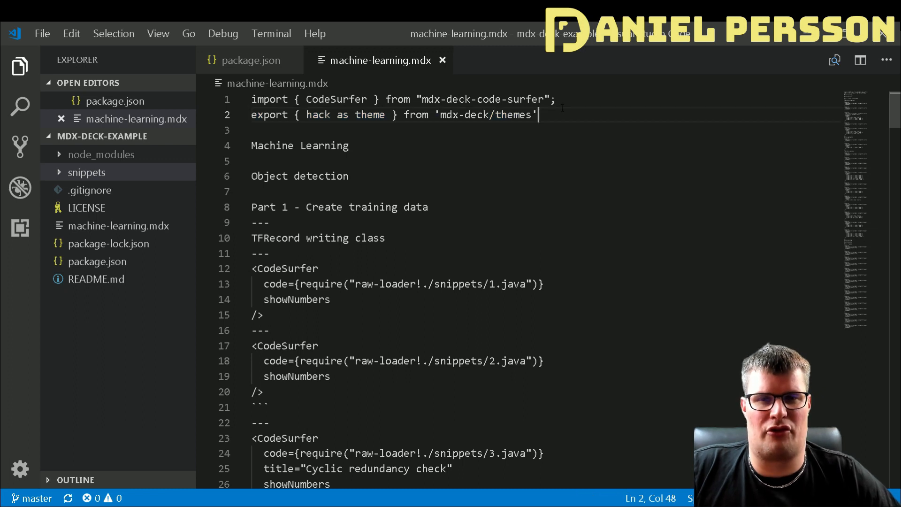
mouse_move(538, 115)
left_mouse_down()
mouse_move(60, 110)
mouse_move(67, 121)
left_mouse_up()
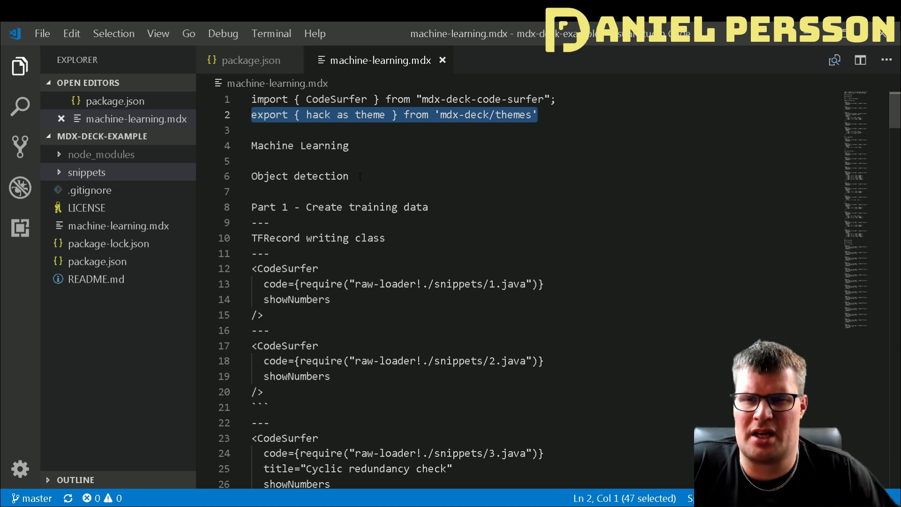
- Point out the title slide text, slide separators, TFRecord class heading and first CodeSurfer block
left_click_drag(428, 207, 219, 147)
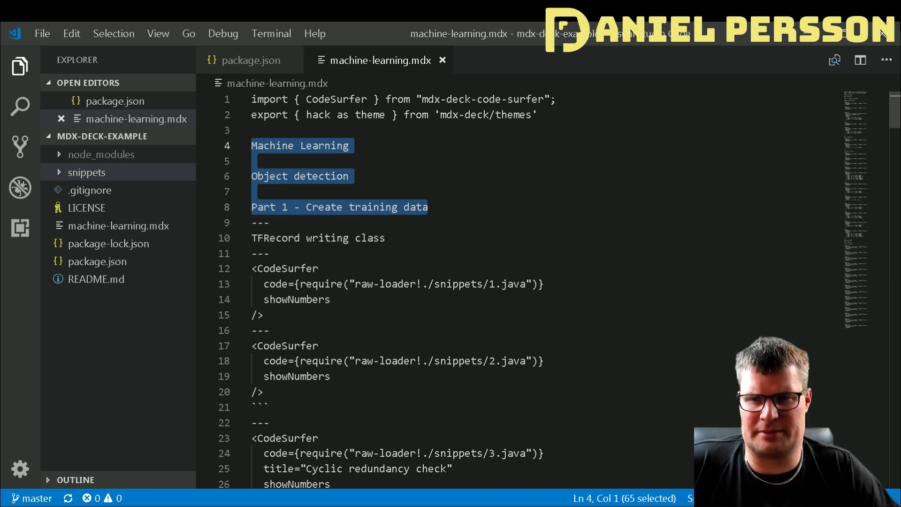
double_click(259, 222)
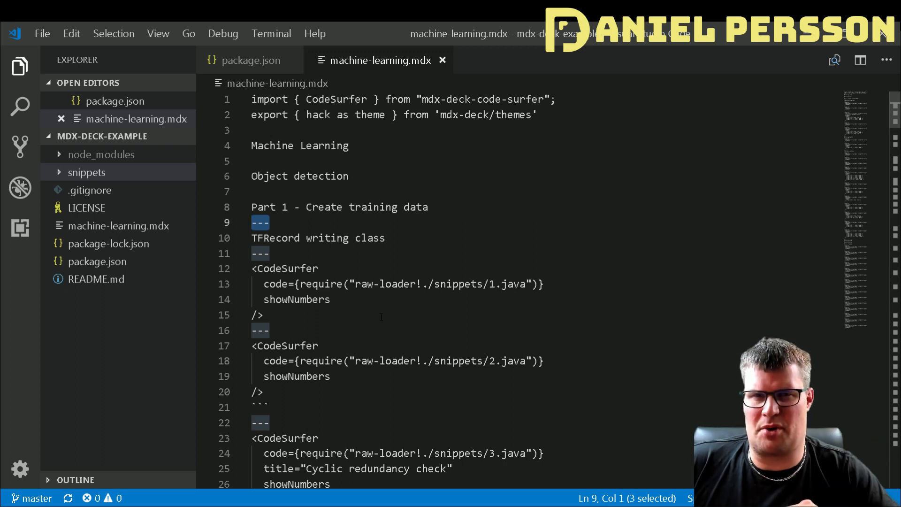
left_click_drag(386, 238, 256, 238)
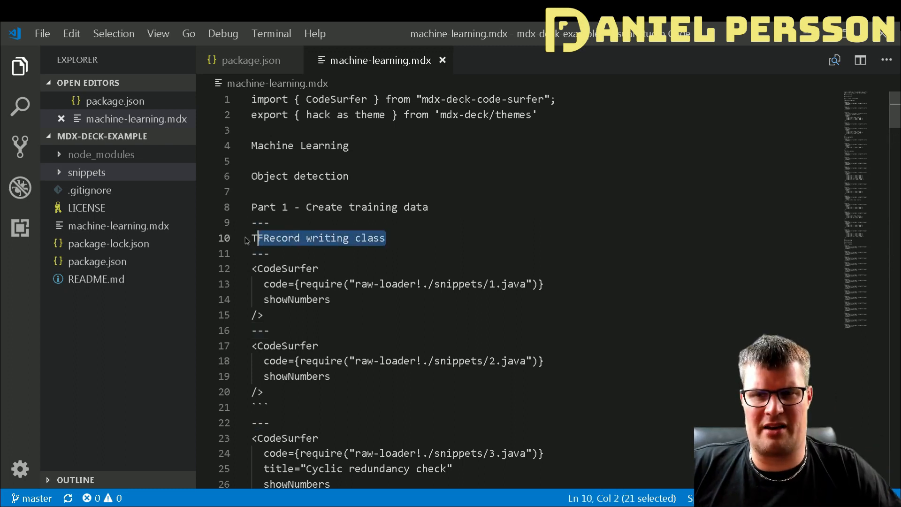
left_click_drag(267, 315, 240, 271)
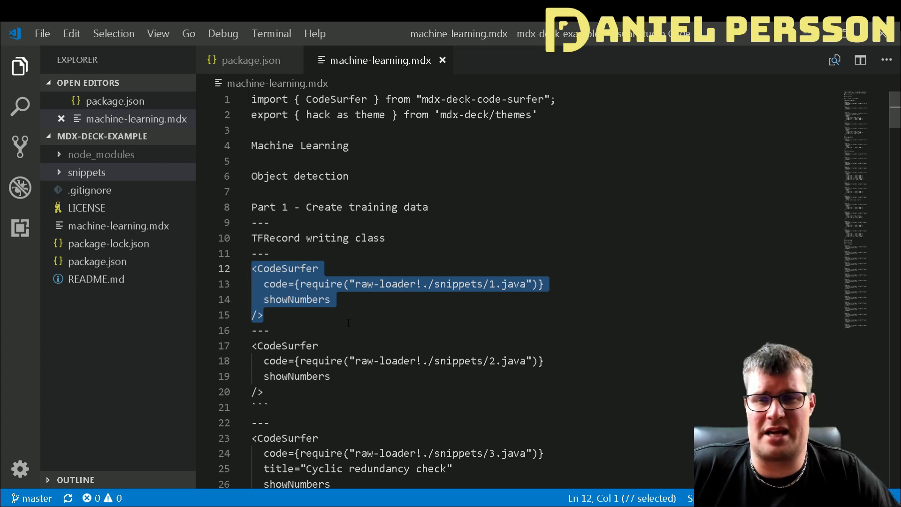
double_click(272, 284)
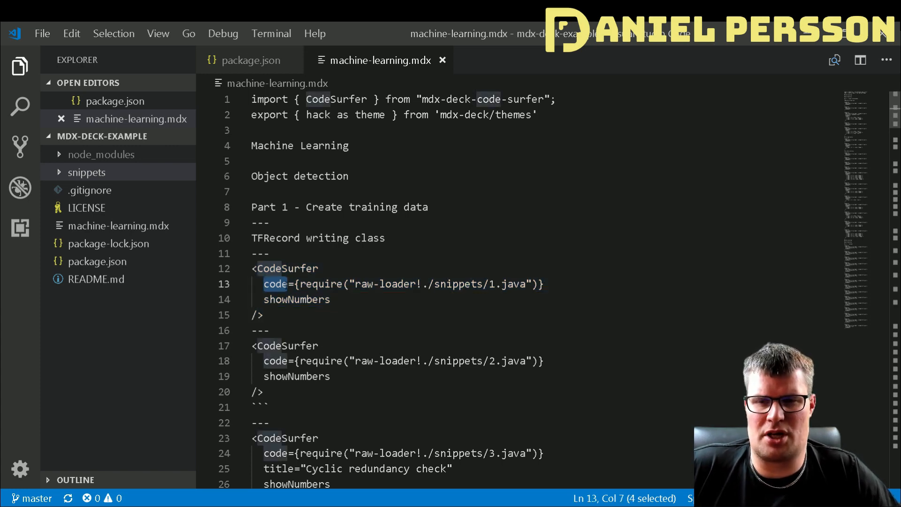
double_click(321, 284)
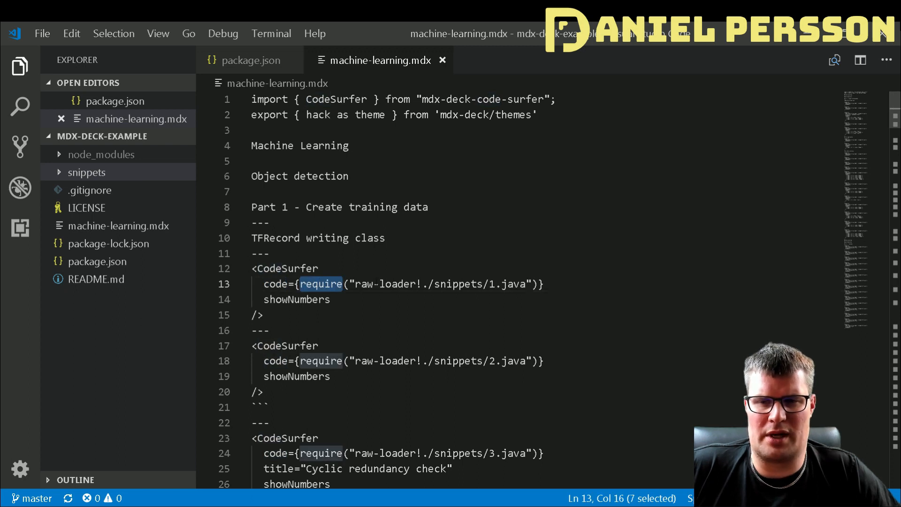
double_click(394, 284)
left_click_drag(361, 284, 420, 284)
left_click_drag(543, 284, 264, 284)
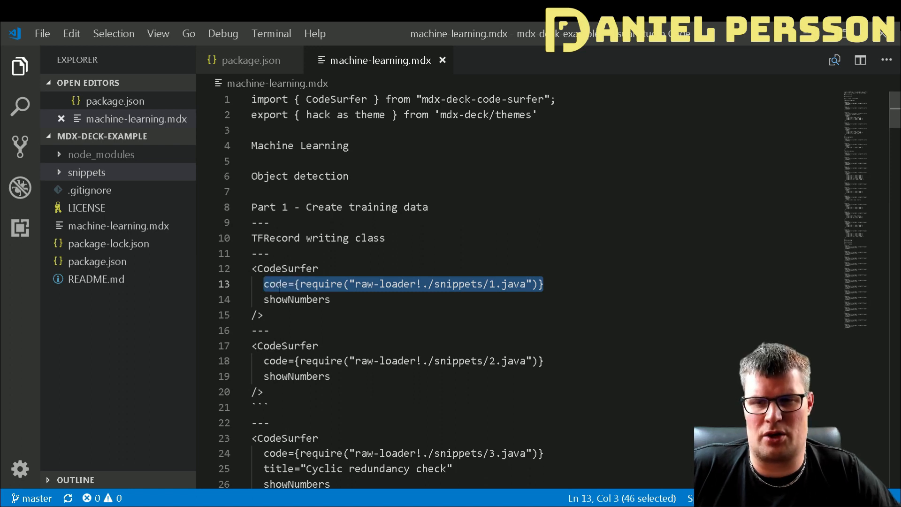
double_click(274, 284)
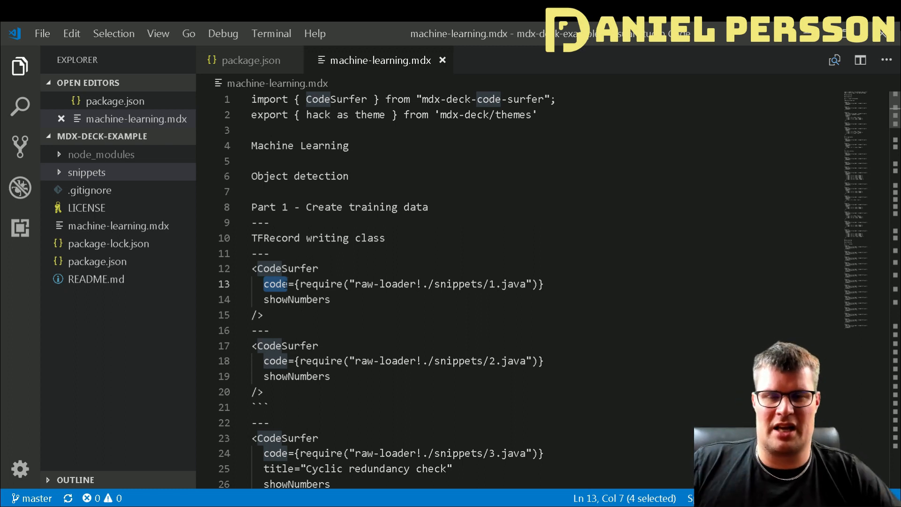
key("Right")
key("Right")
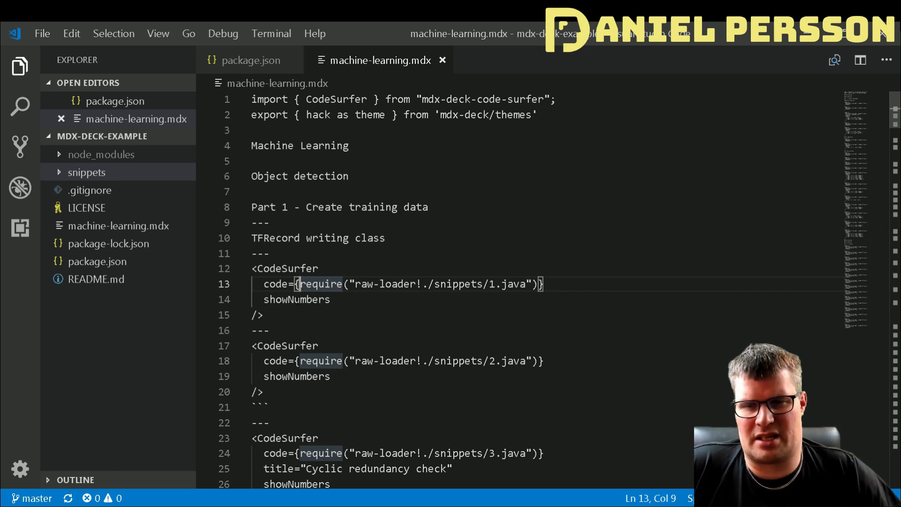
double_click(294, 300)
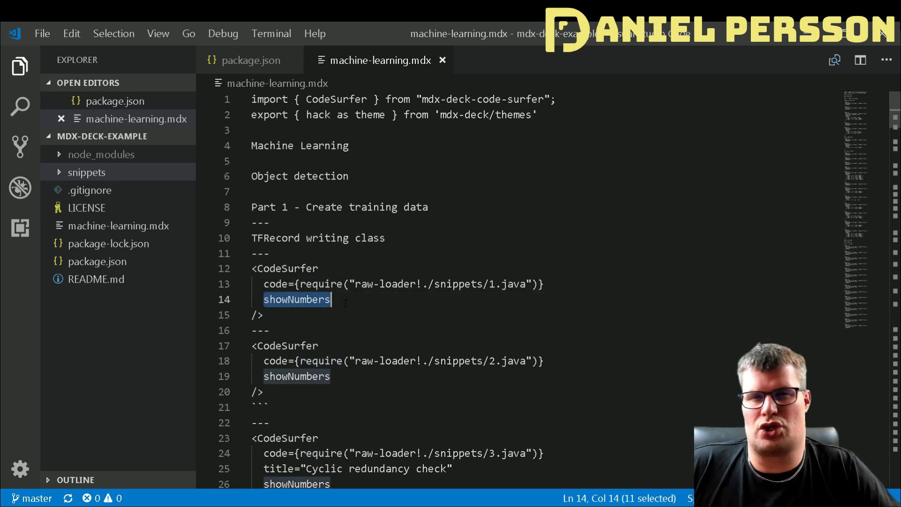
scroll(450, 282, "down", 3)
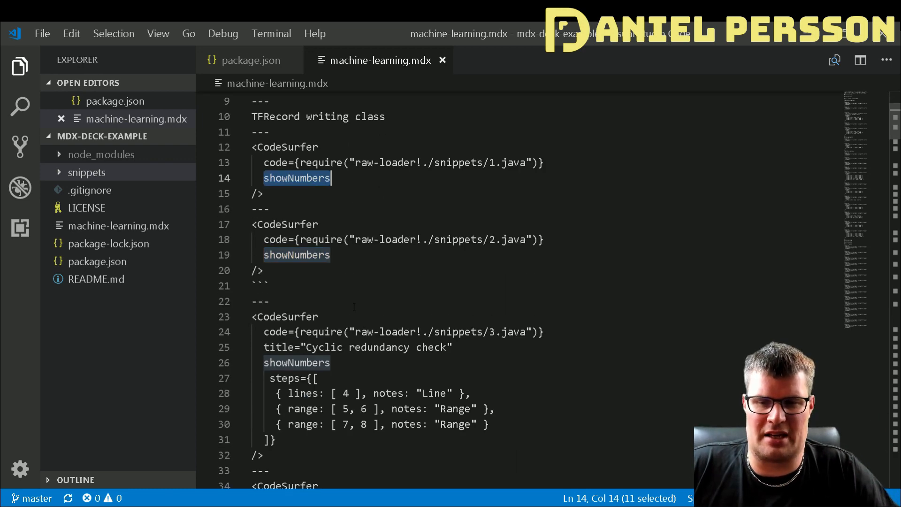
scroll(354, 307, "down", 3)
left_click(289, 242)
left_click_drag(264, 226, 454, 225)
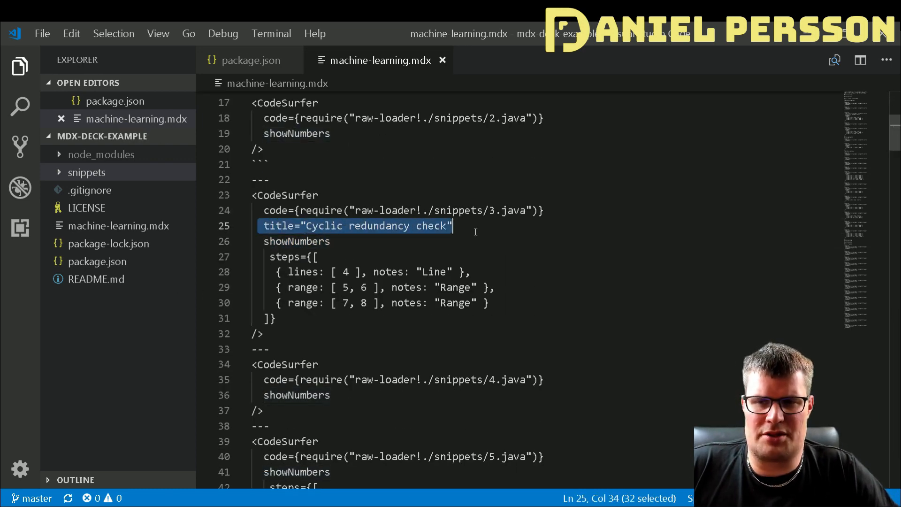
left_click(475, 231)
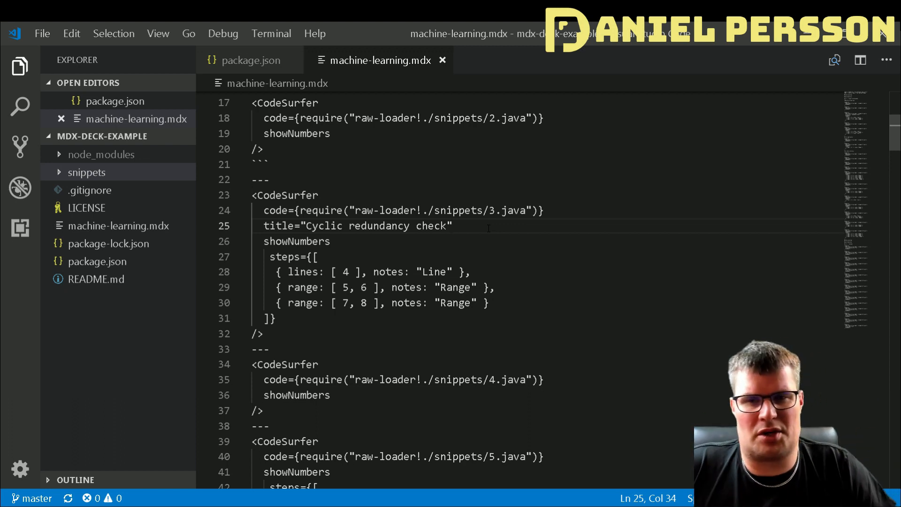
left_click(397, 241)
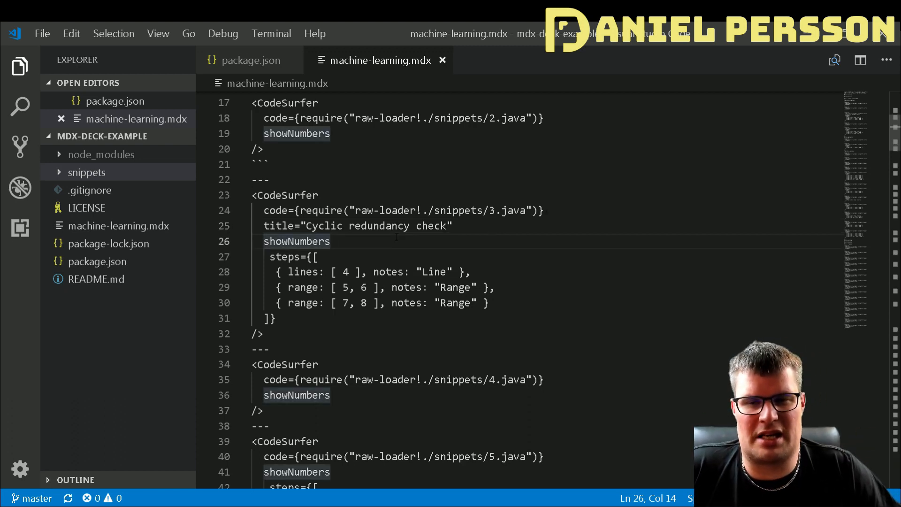
left_click(315, 256)
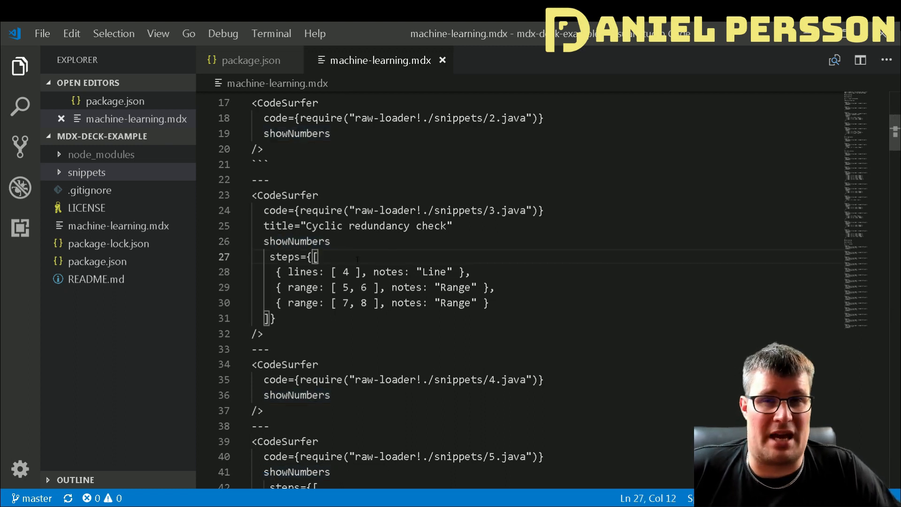
key("Down")
key("shift+End")
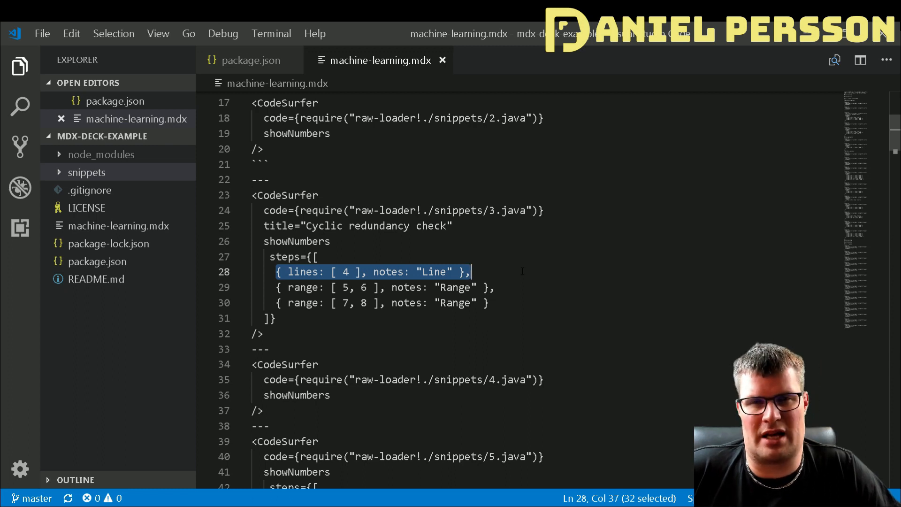
key("End")
key("shift+Down")
key("Home")
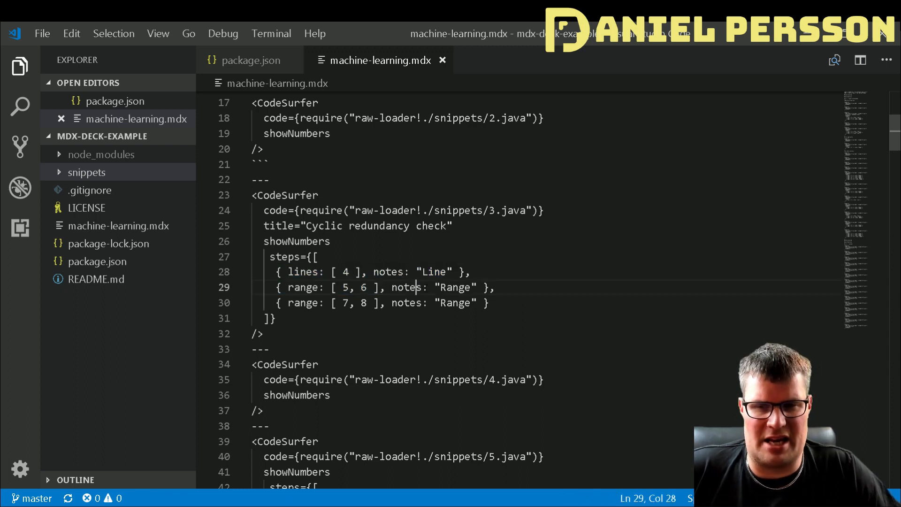
key("ctrl+Right")
key("ctrl+Right")
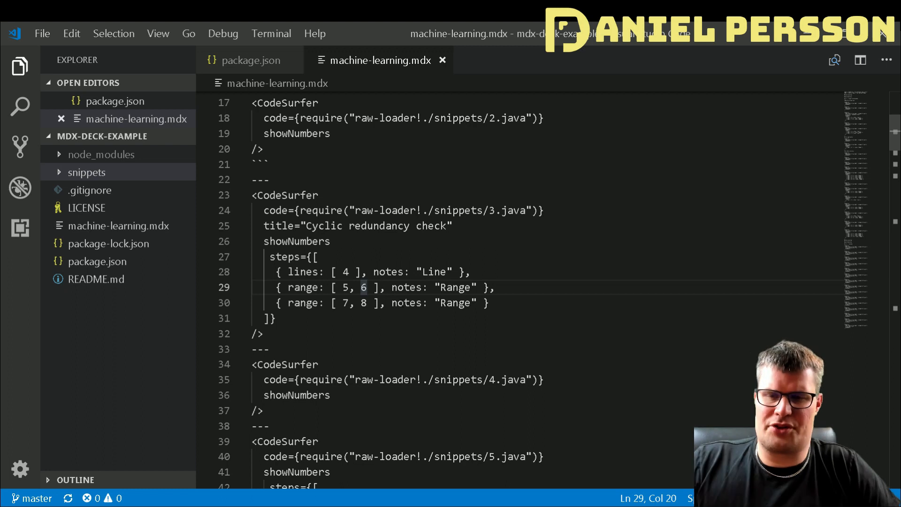
key("Left")
- Replace the second step's range [5, 6] with two ranges [[4,6], [9, 10]] on line 29
key("Left")
key("Left")
key("Left")
type("[]")
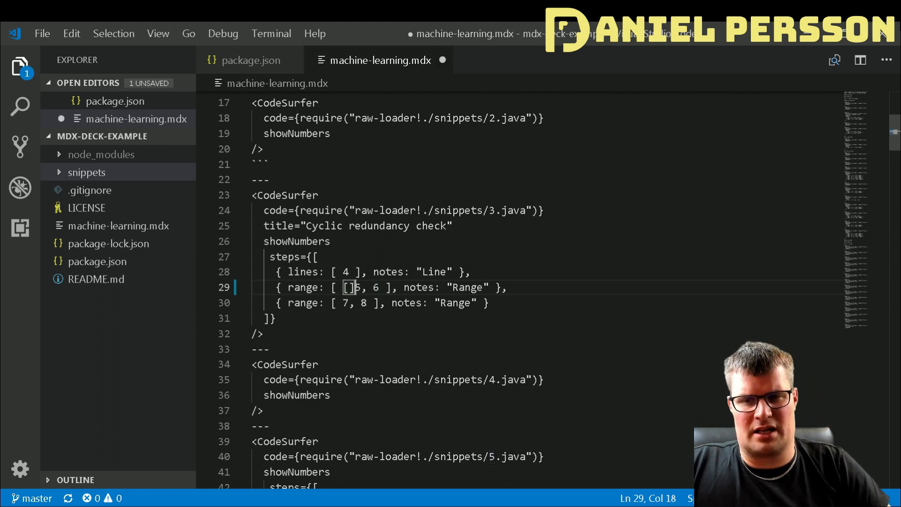
key("Left")
type("4")
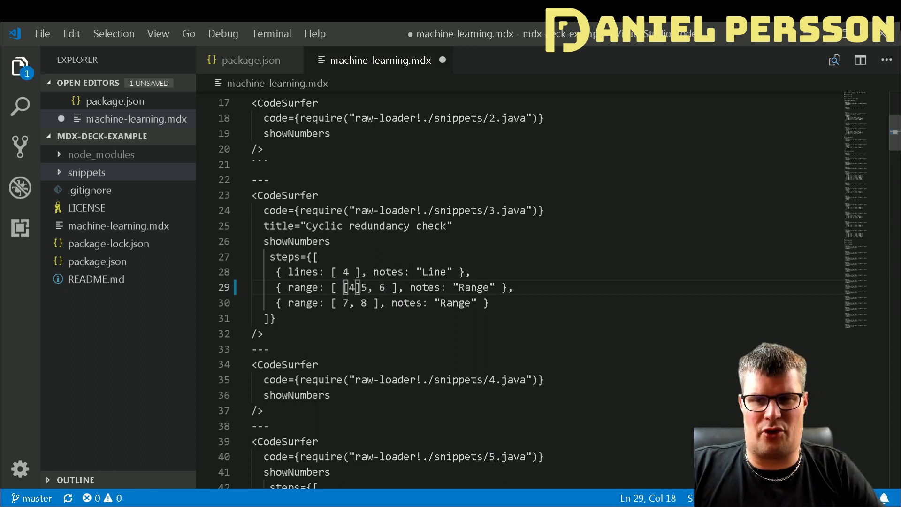
type(",6")
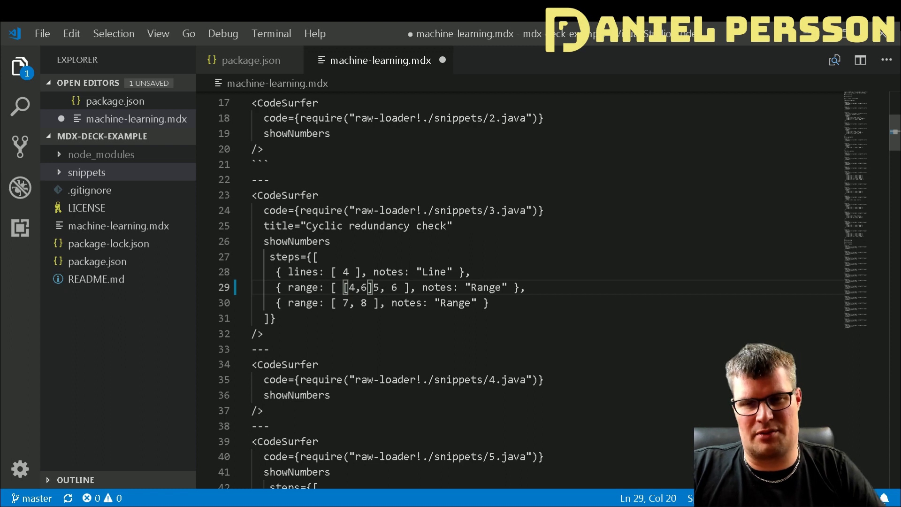
key("Right")
type("[4,6")
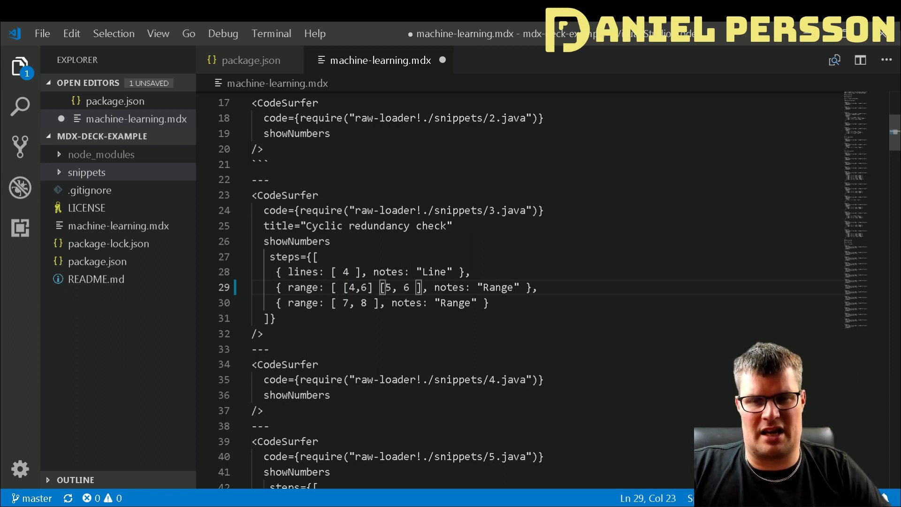
type("]")
key("Delete")
key("Left")
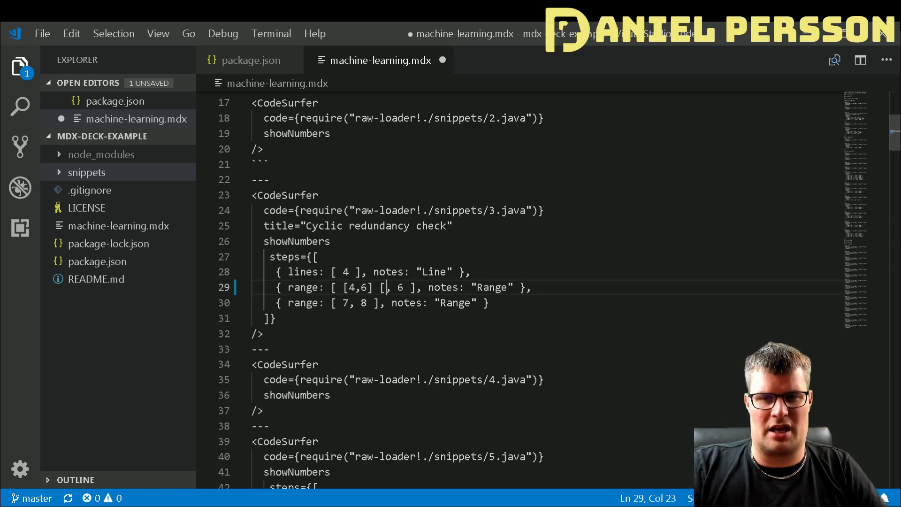
type("9, 10")
key("Right")
key("Delete")
key("Delete")
key("Delete")
key("Right")
key("Right")
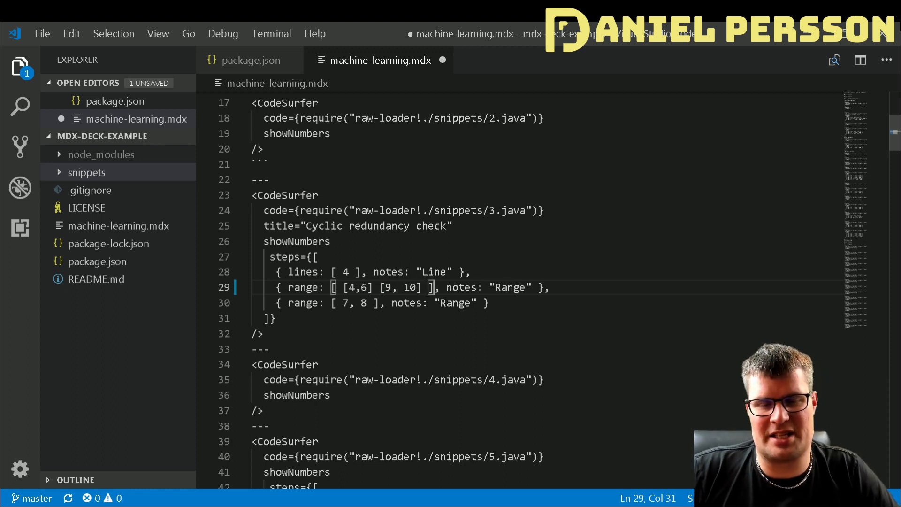
key("Left")
key("ctrl+Left")
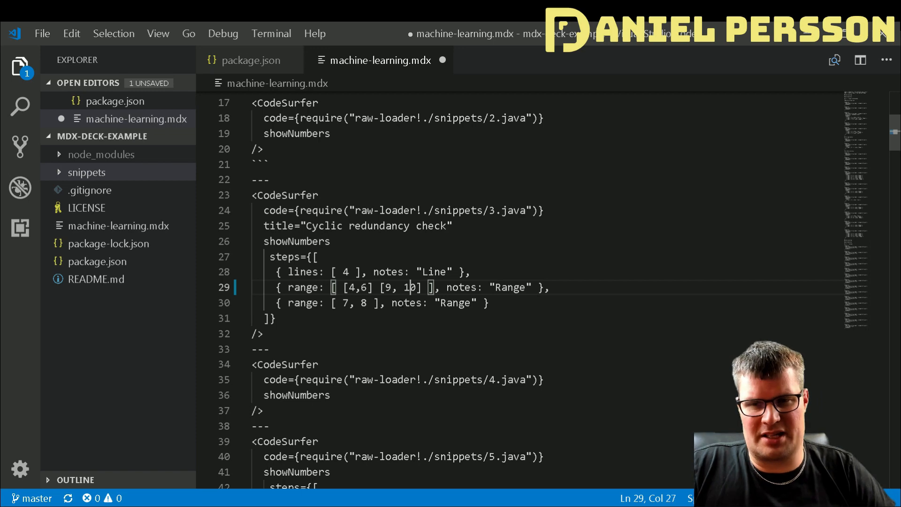
key("ctrl+Left")
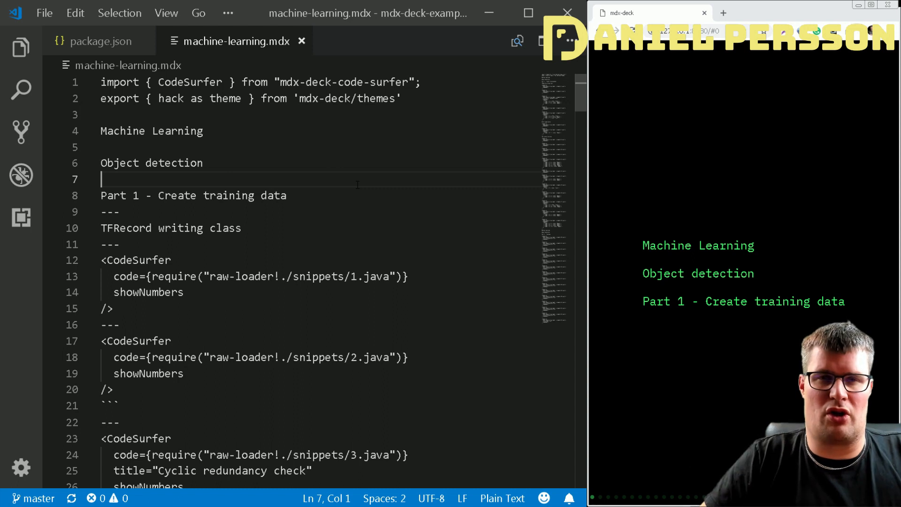
- Add a 'Write some more data.' line below Object detection and save to see it live on the title slide
key("Return")
key("Return")
key("Up")
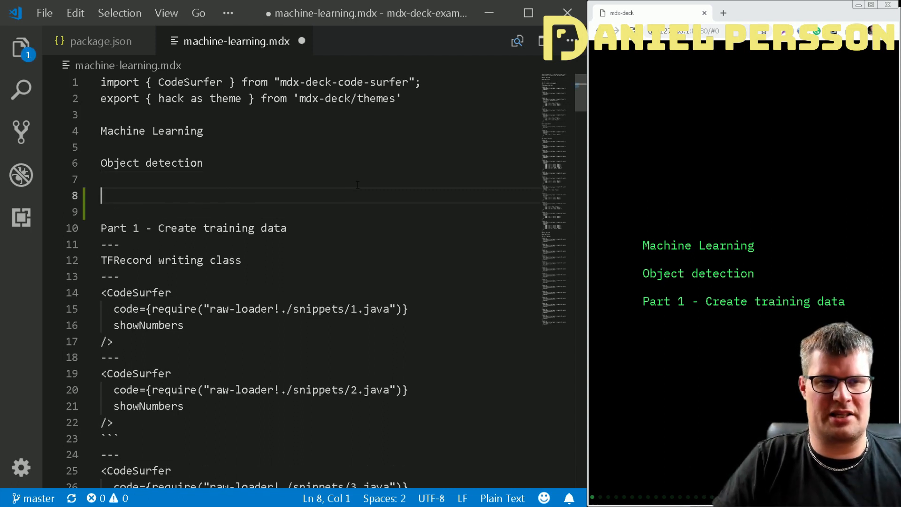
type("Wri")
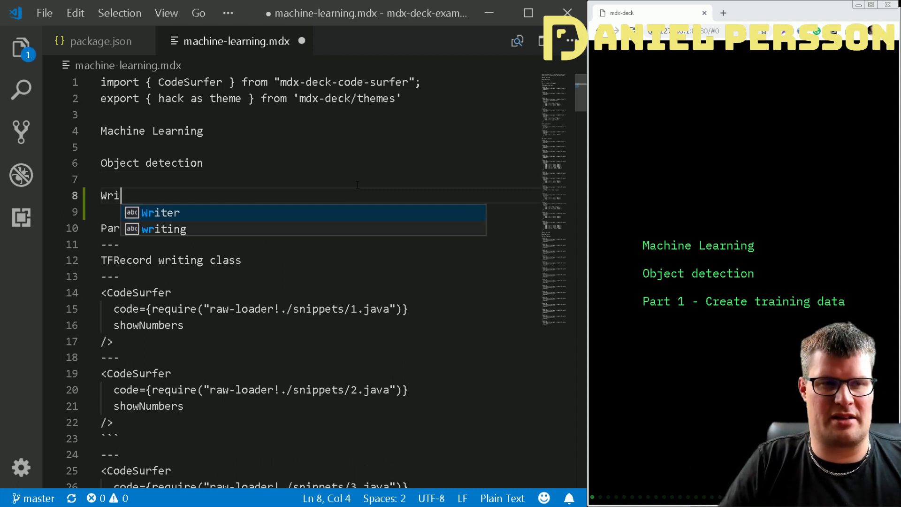
type("te mroe")
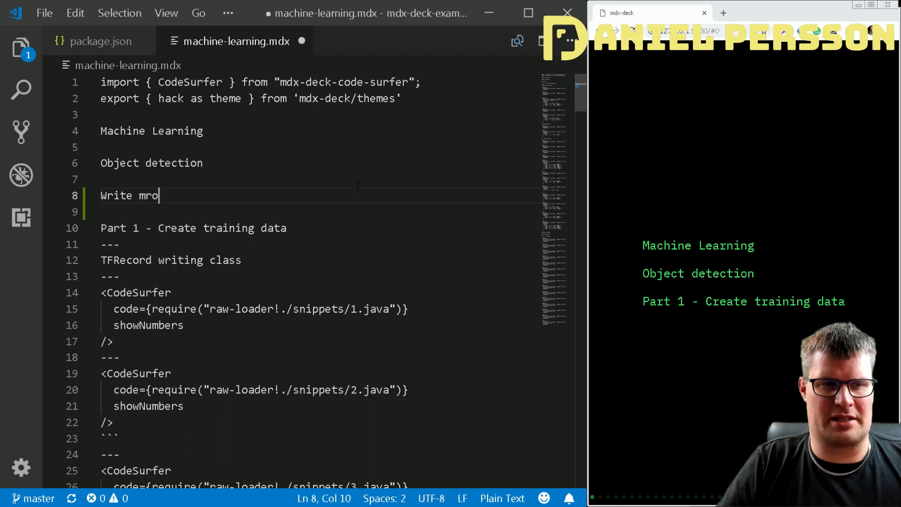
key("BackSpace")
key("BackSpace")
key("BackSpace")
type("sio")
key("BackSpace")
key("BackSpace")
type("ome")
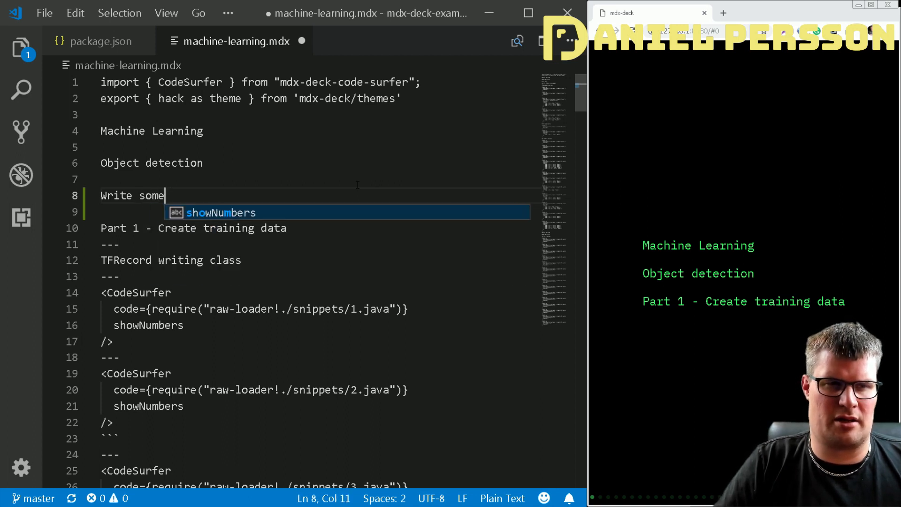
type(" more data.")
key("ctrl+s")
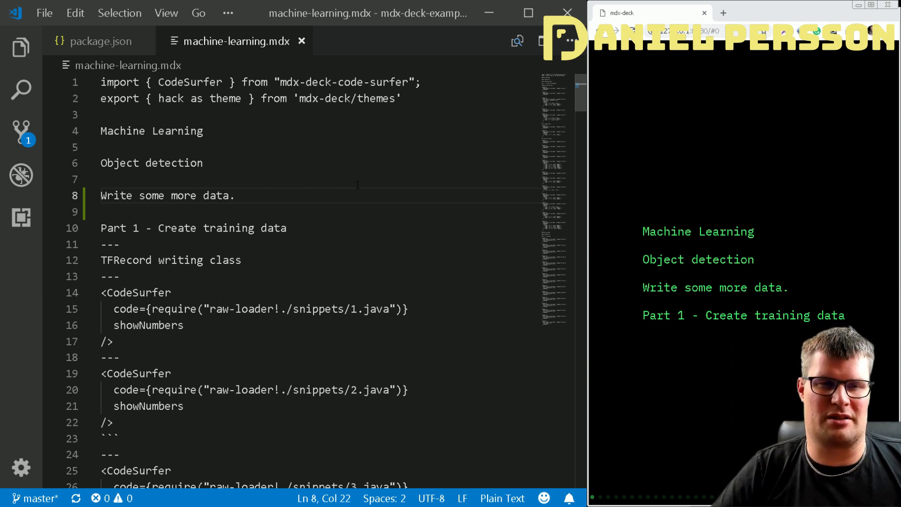
- Delete the added test line from machine-learning.mdx
key("shift+Home")
key("BackSpace")
key("BackSpace")
key("BackSpace")
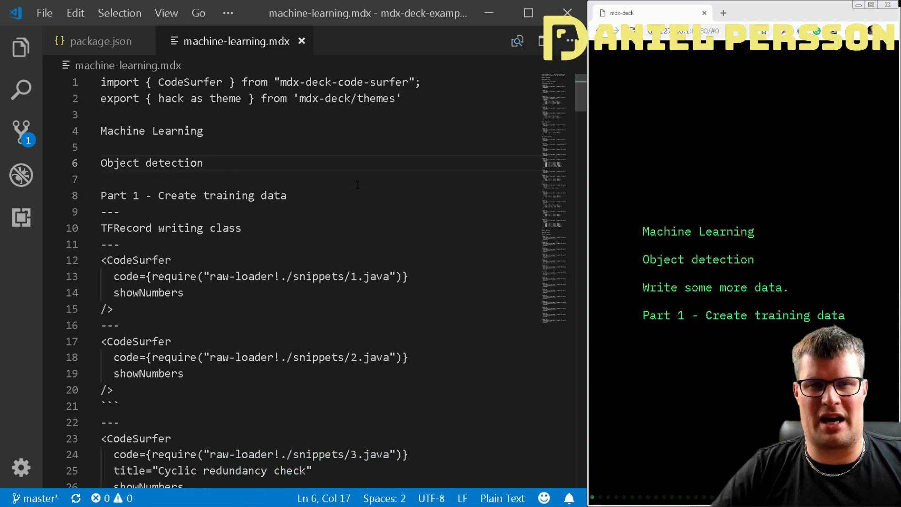
- Save machine-learning.mdx so the title slide reverts to Machine Learning, Object detection and Part 1
key("ctrl+s")
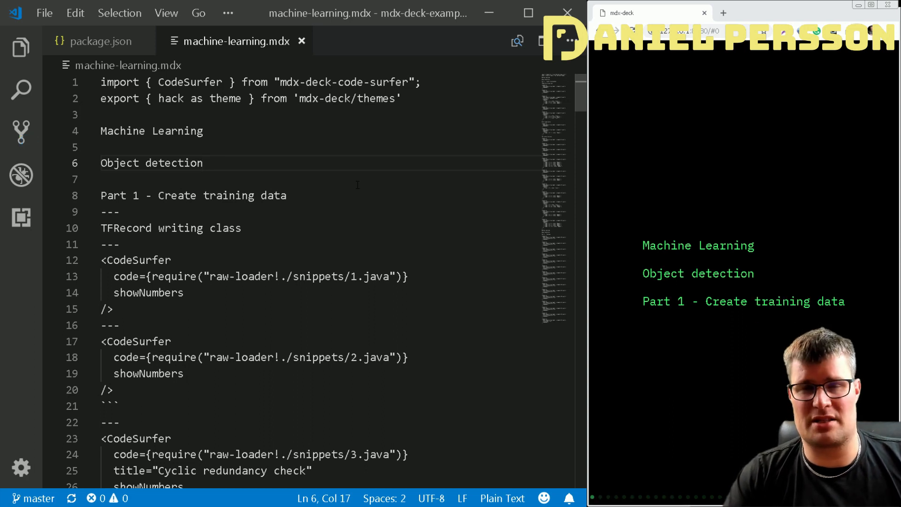